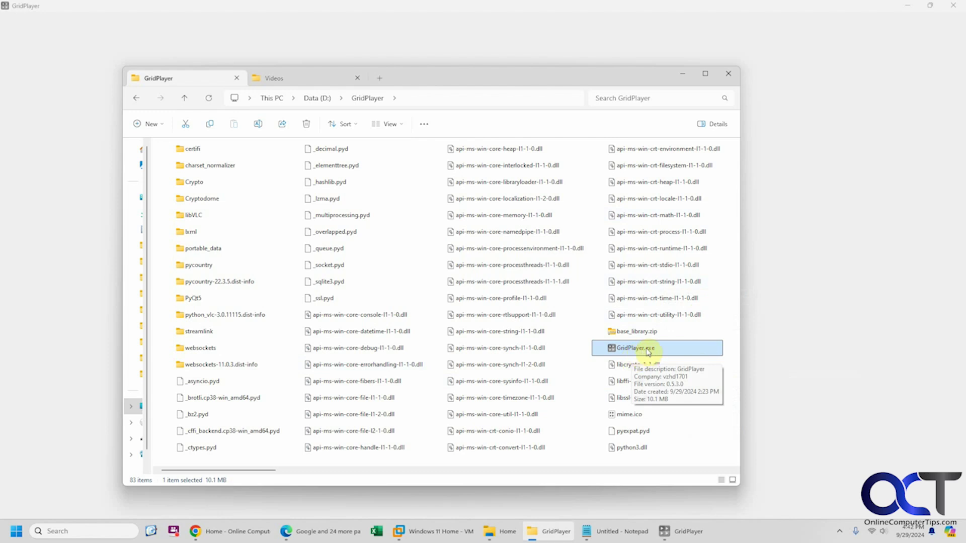
{"action": "left_click", "coordinate": [770, 320]}
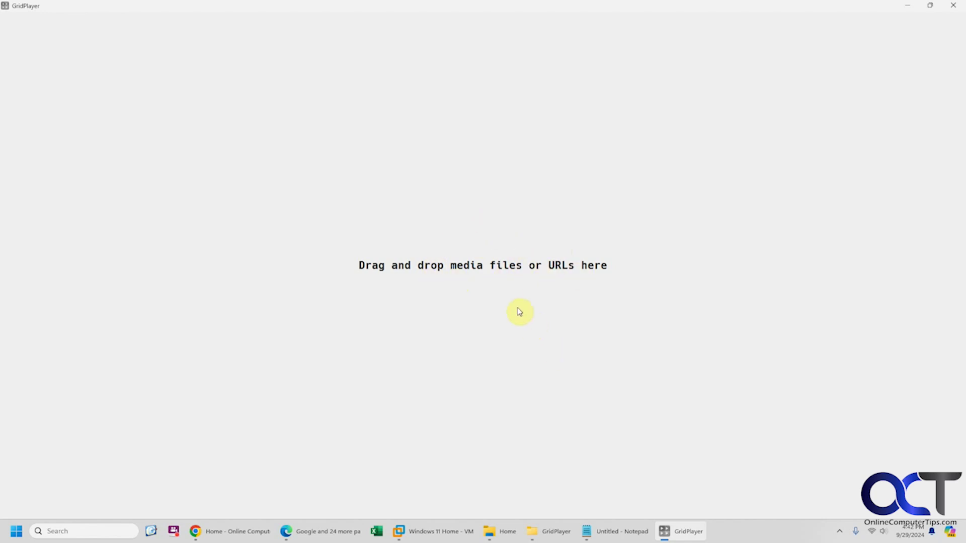
{"action": "right_click", "coordinate": [467, 210]}
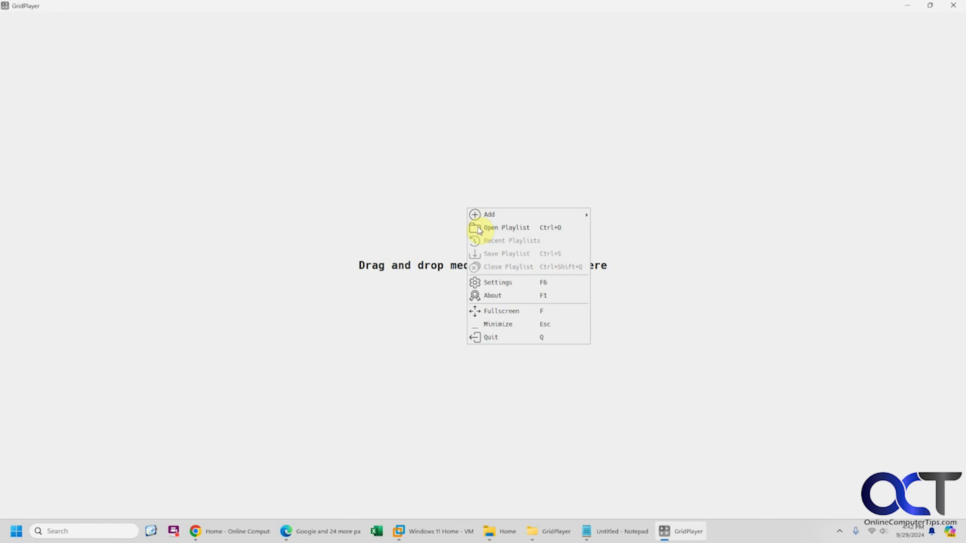
{"action": "left_click", "coordinate": [504, 215]}
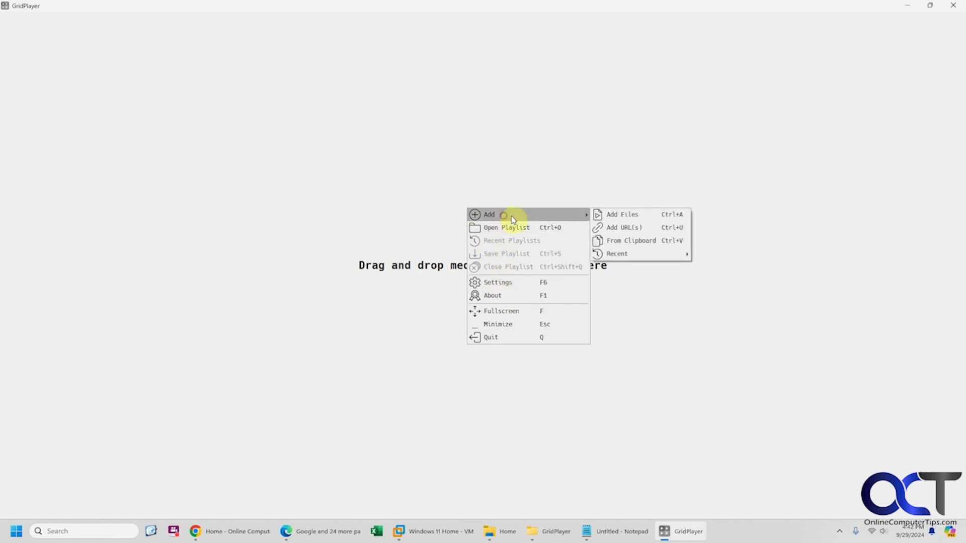
{"action": "left_click", "coordinate": [624, 228]}
{"action": "type", "text": "https://www.youtube.com/watch?v=5601vVYsXKU"}
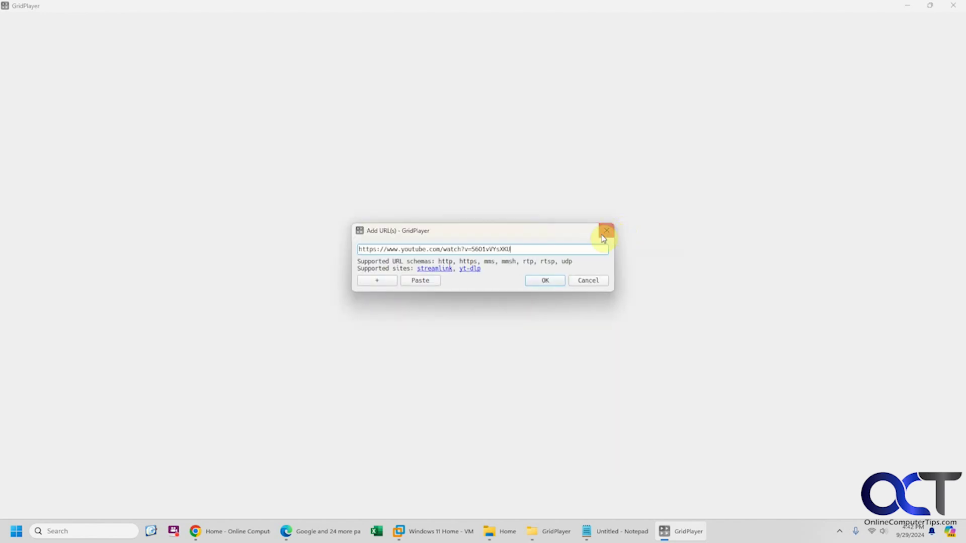
{"action": "left_click", "coordinate": [558, 280]}
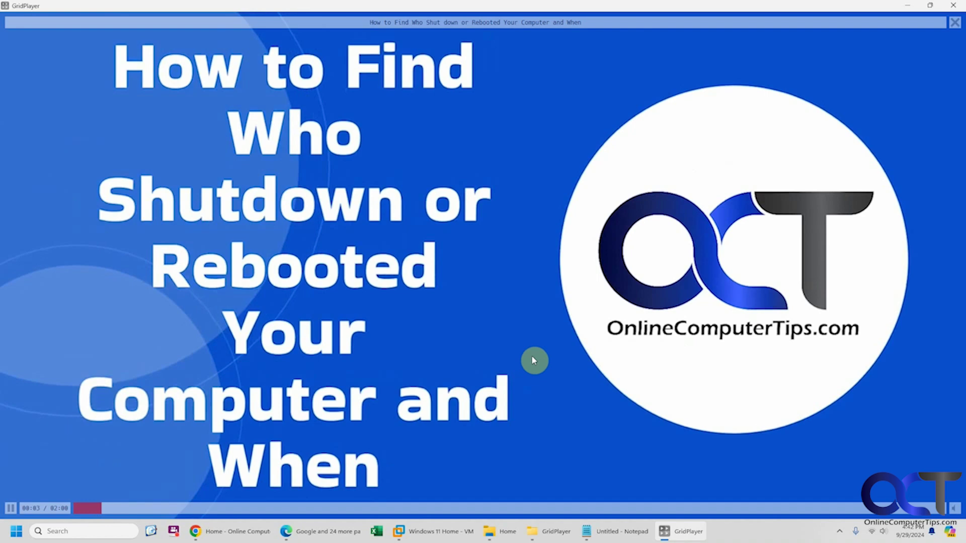
Add GH010841.MP4, GH020841.MP4 and GH010836.MP4 from the Videos folder to the player, leaving the folder window minimized
{"action": "mouse_move", "coordinate": [540, 537]}
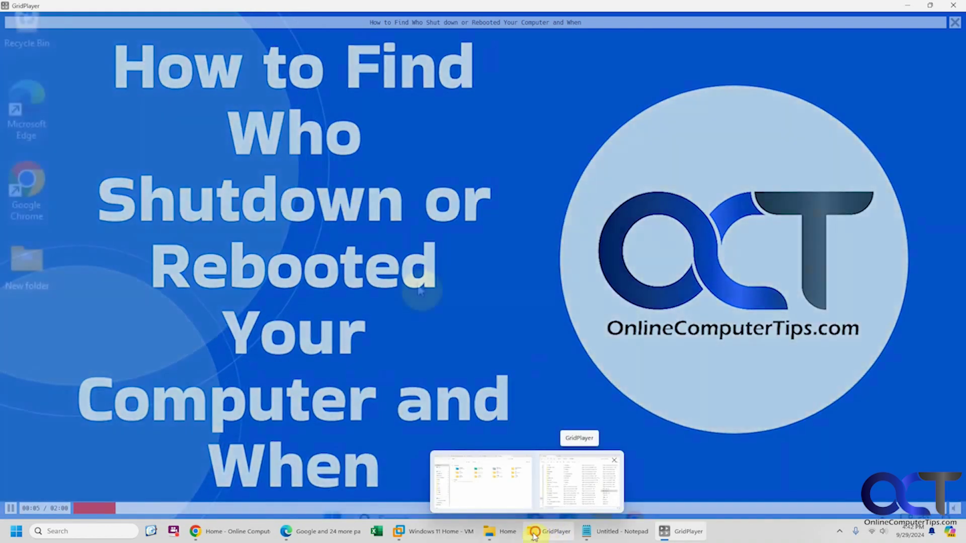
{"action": "left_click", "coordinate": [579, 481]}
{"action": "left_click", "coordinate": [280, 80]}
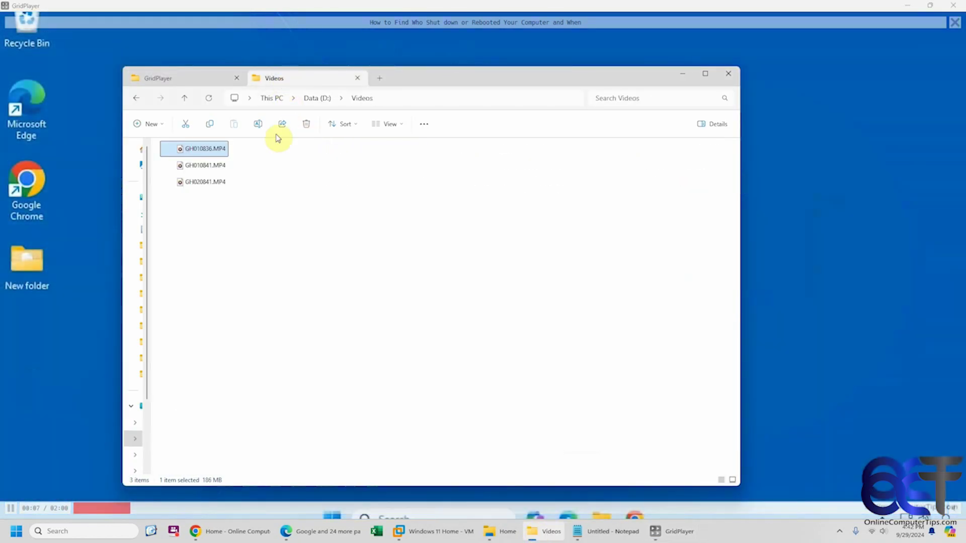
{"action": "left_click_drag", "start_coordinate": [207, 165], "coordinate": [802, 263]}
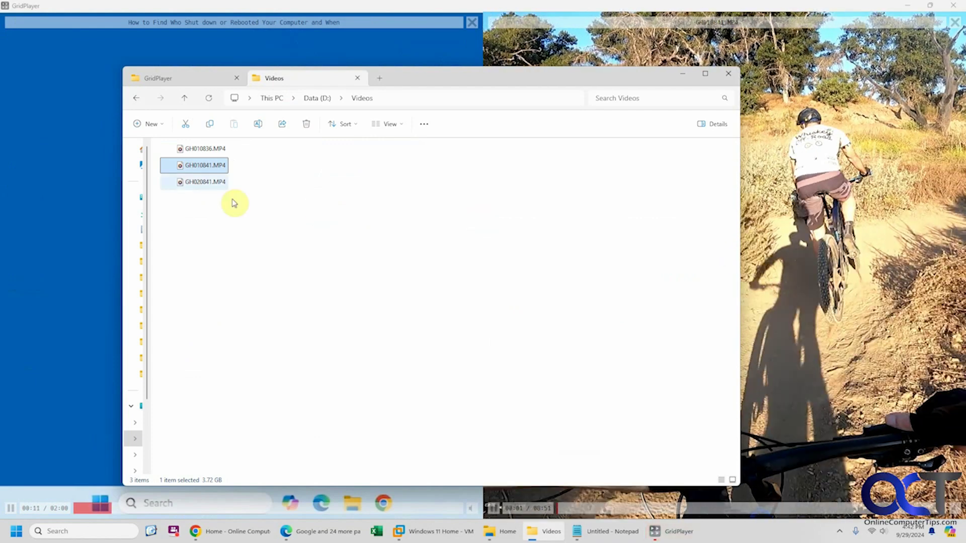
{"action": "left_click_drag", "start_coordinate": [213, 182], "coordinate": [815, 351]}
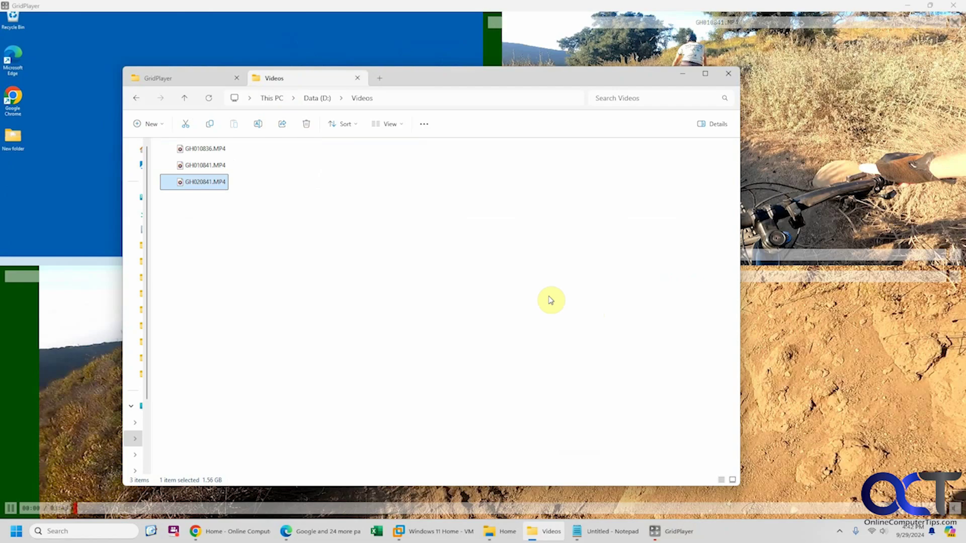
{"action": "left_click_drag", "start_coordinate": [218, 149], "coordinate": [814, 155]}
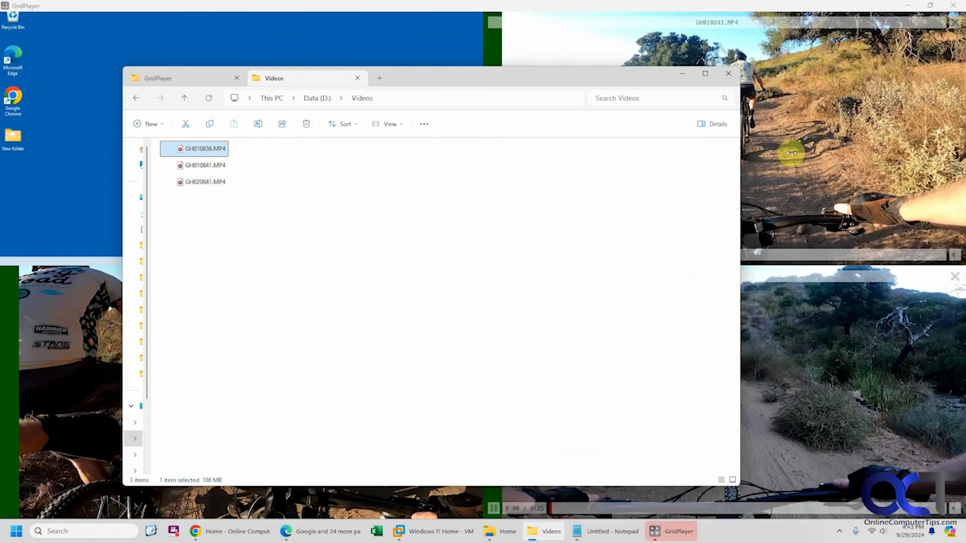
{"action": "left_click", "coordinate": [683, 75]}
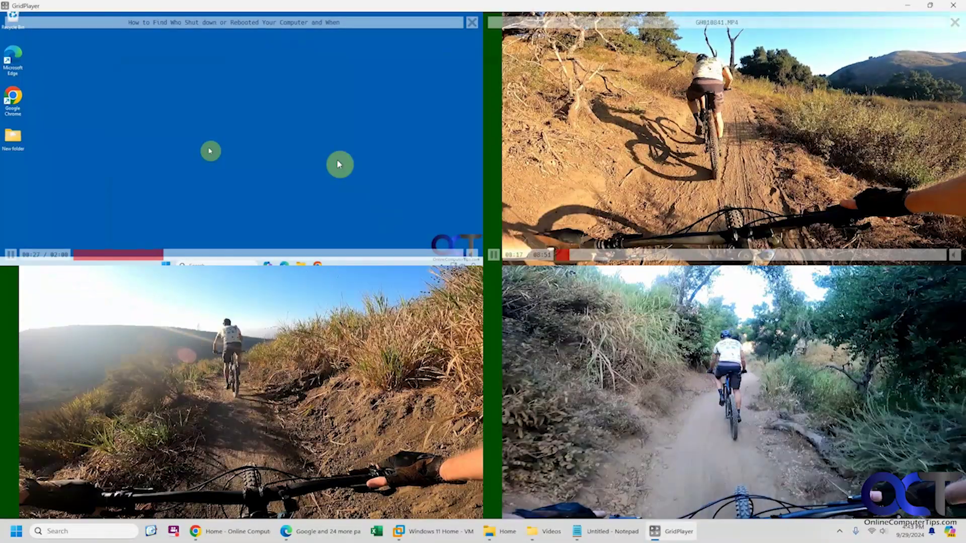
Rotate the YouTube video by 180 degrees with the Rotate 180 transform
{"action": "right_click", "coordinate": [340, 163]}
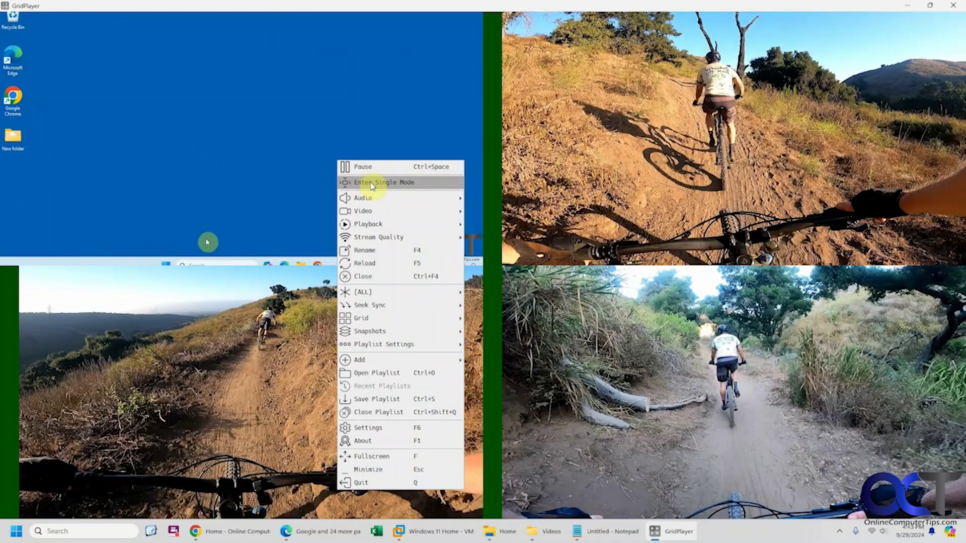
{"action": "mouse_move", "coordinate": [405, 199]}
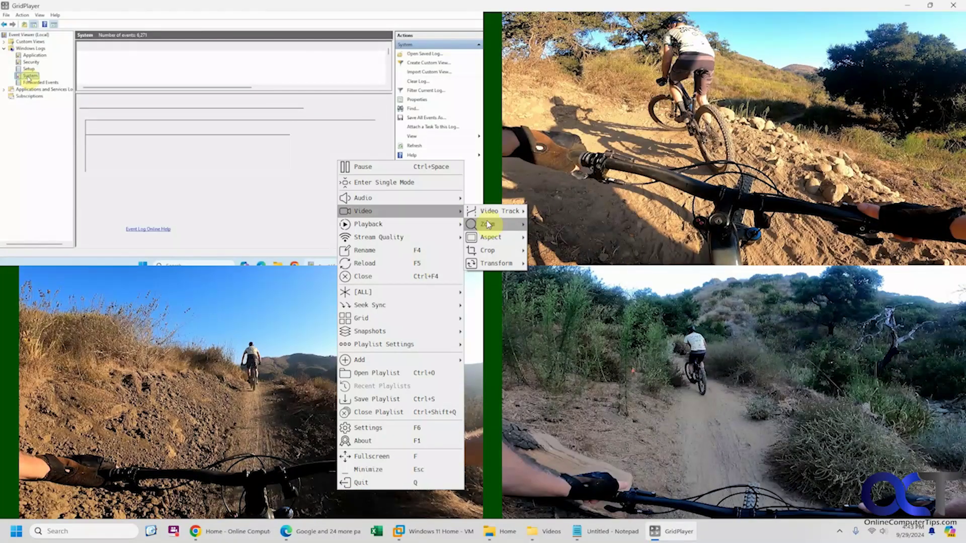
{"action": "mouse_move", "coordinate": [485, 224]}
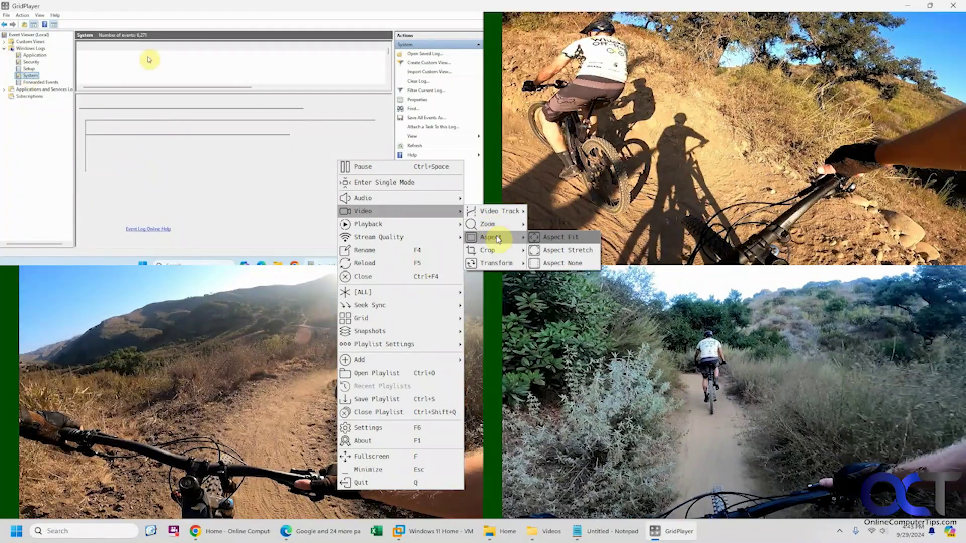
{"action": "mouse_move", "coordinate": [497, 251]}
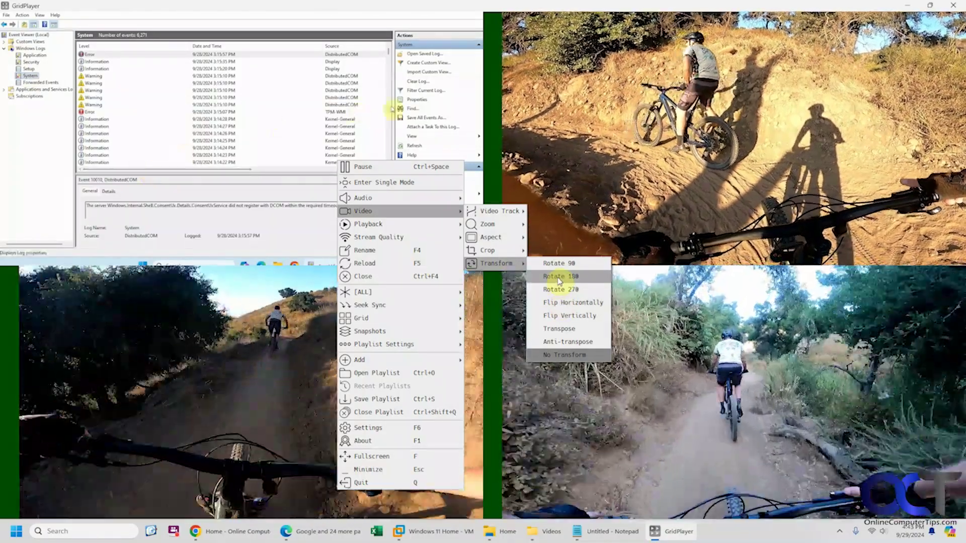
{"action": "left_click", "coordinate": [559, 278]}
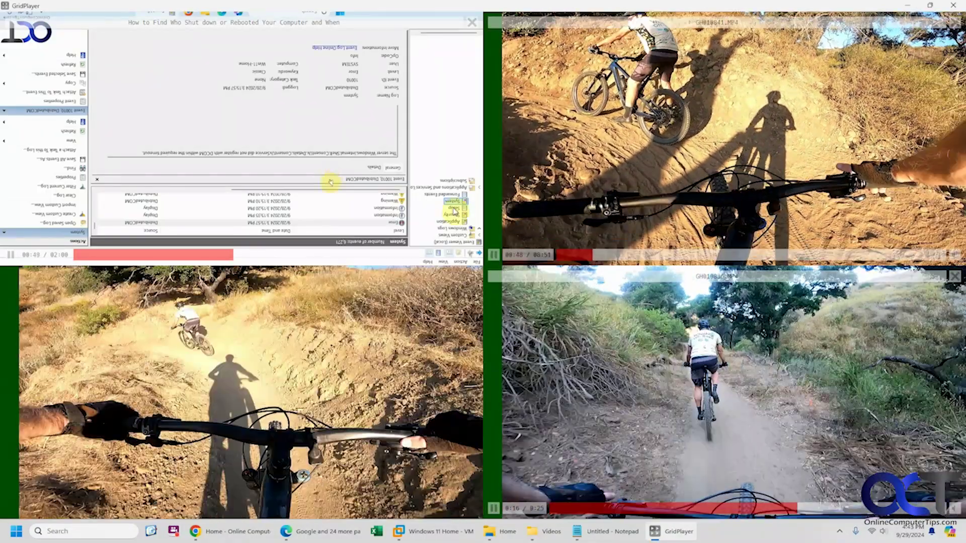
Review the playback jump, speed and seek sync options, and set the grid arrangement to Columns First
{"action": "right_click", "coordinate": [310, 180]}
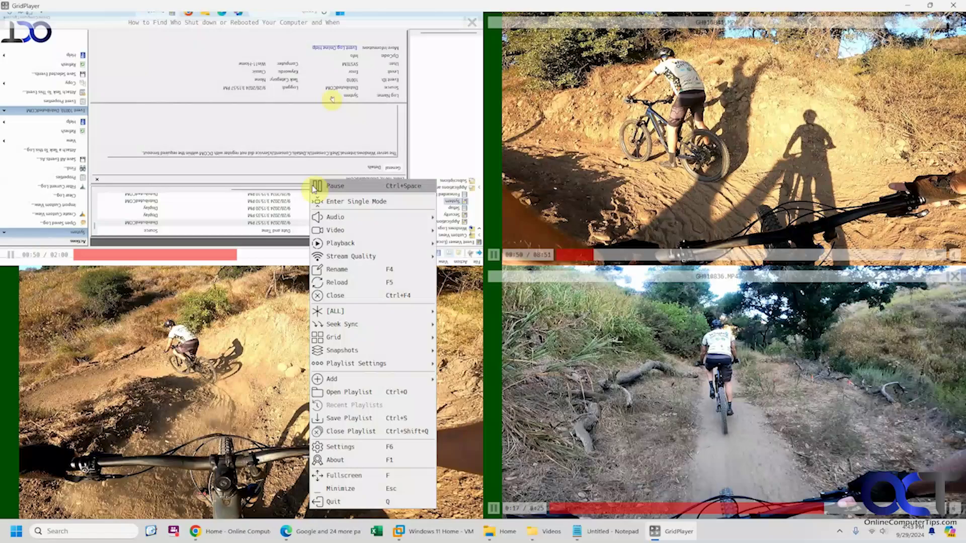
{"action": "mouse_move", "coordinate": [345, 243]}
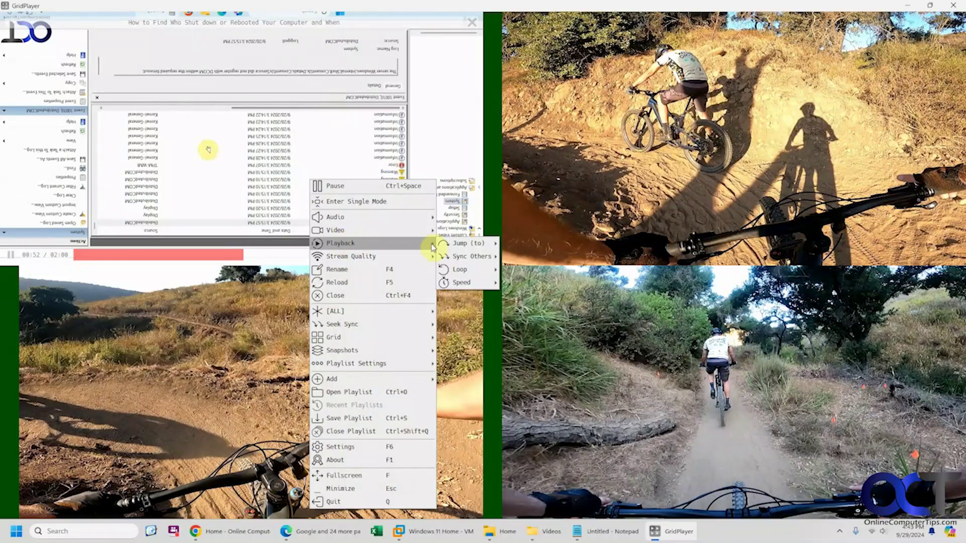
{"action": "mouse_move", "coordinate": [456, 255]}
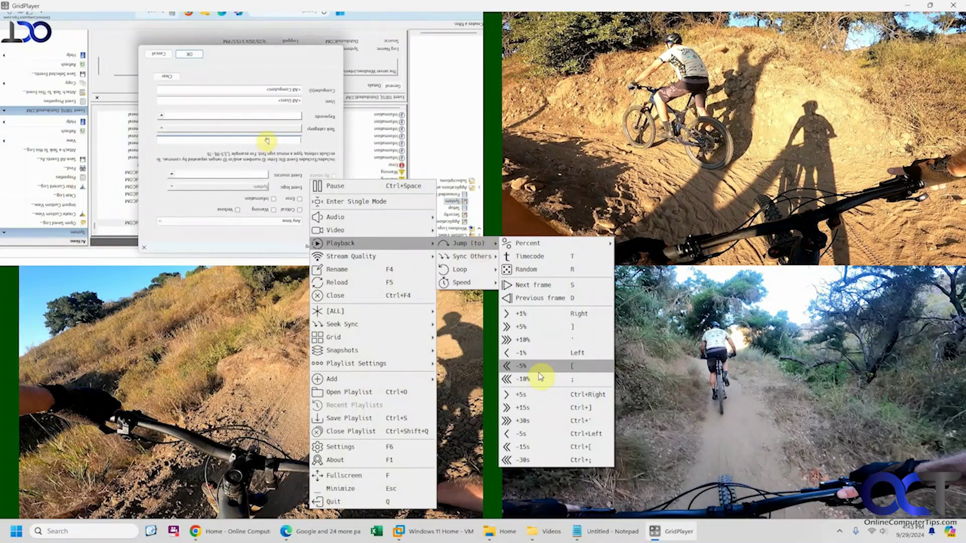
{"action": "left_click", "coordinate": [532, 421]}
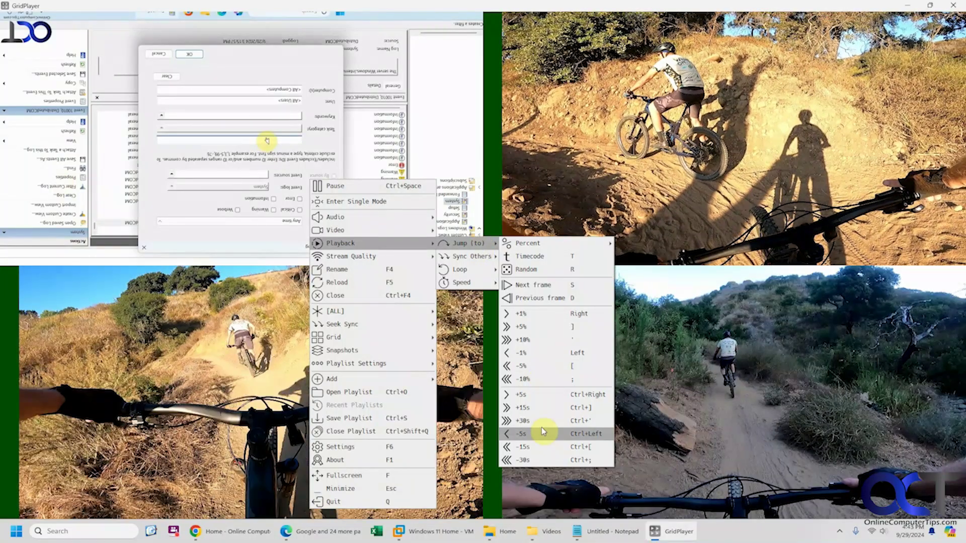
{"action": "mouse_move", "coordinate": [459, 281]}
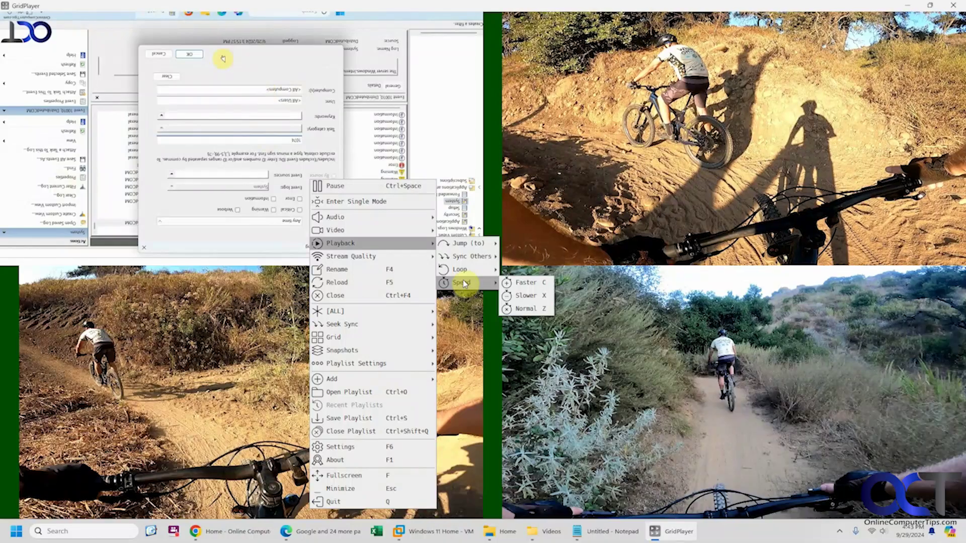
{"action": "mouse_move", "coordinate": [370, 262]}
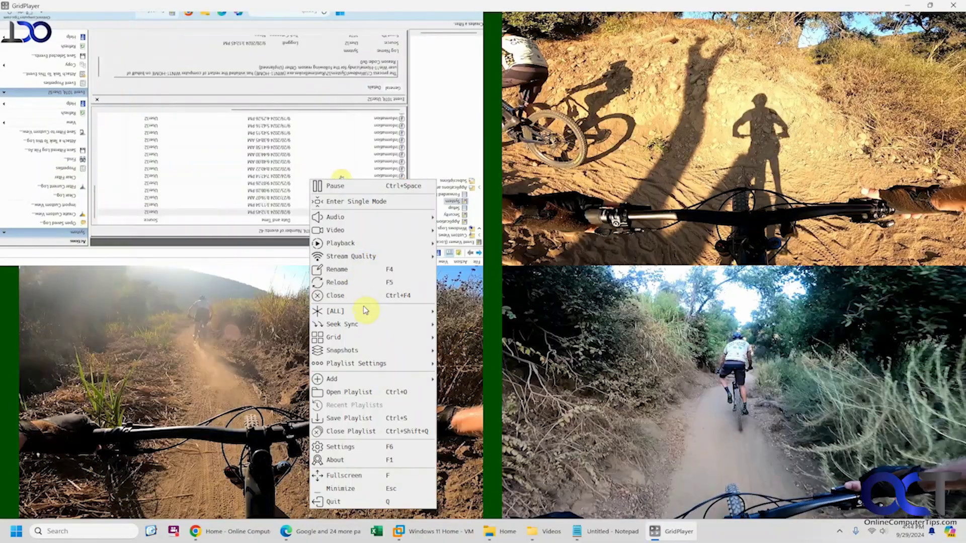
{"action": "mouse_move", "coordinate": [369, 311]}
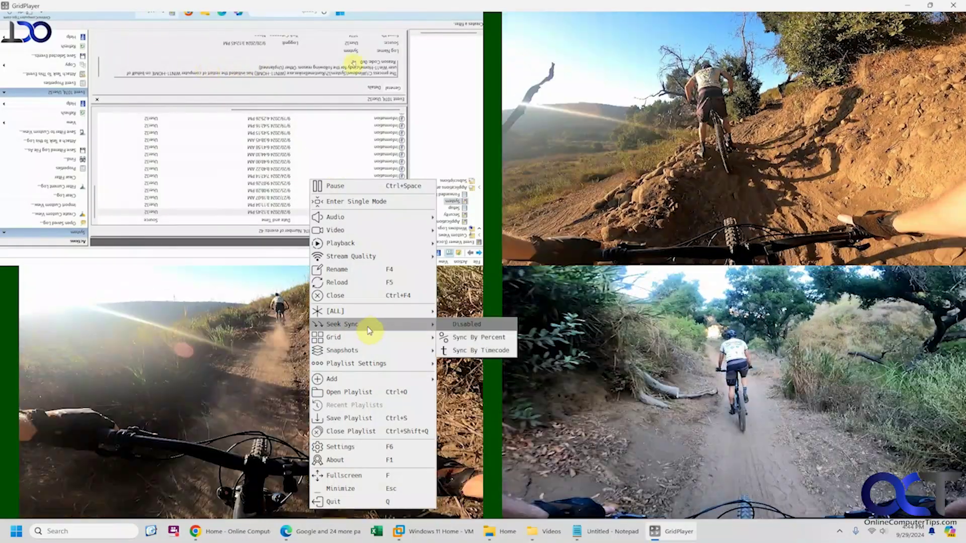
{"action": "mouse_move", "coordinate": [362, 336]}
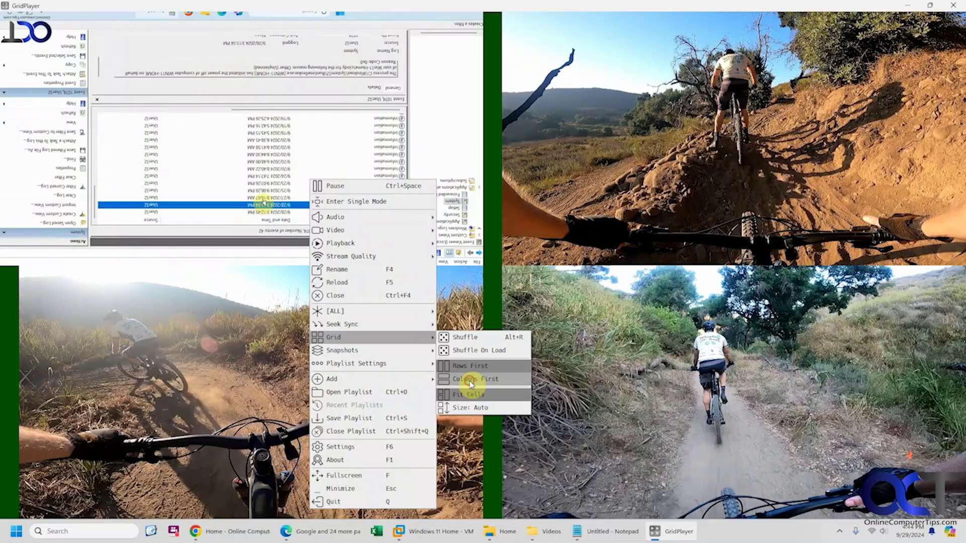
{"action": "left_click", "coordinate": [469, 380]}
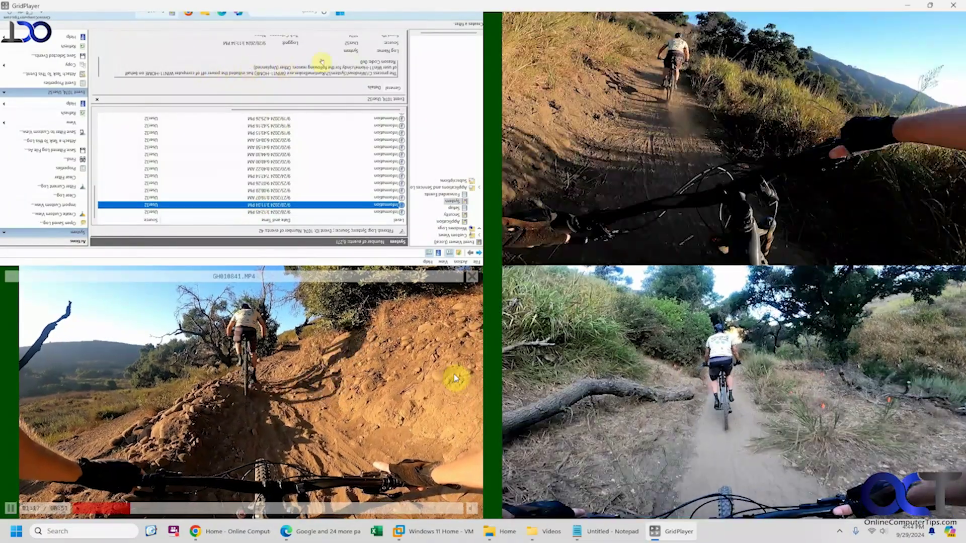
Close the rotated YouTube video so only the three local clips remain in the grid
{"action": "mouse_move", "coordinate": [406, 315]}
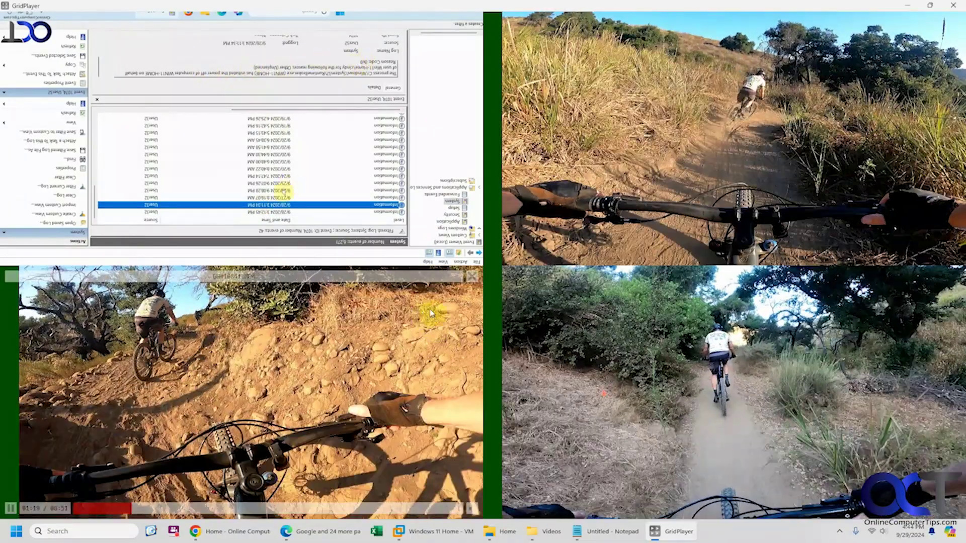
{"action": "mouse_move", "coordinate": [479, 141]}
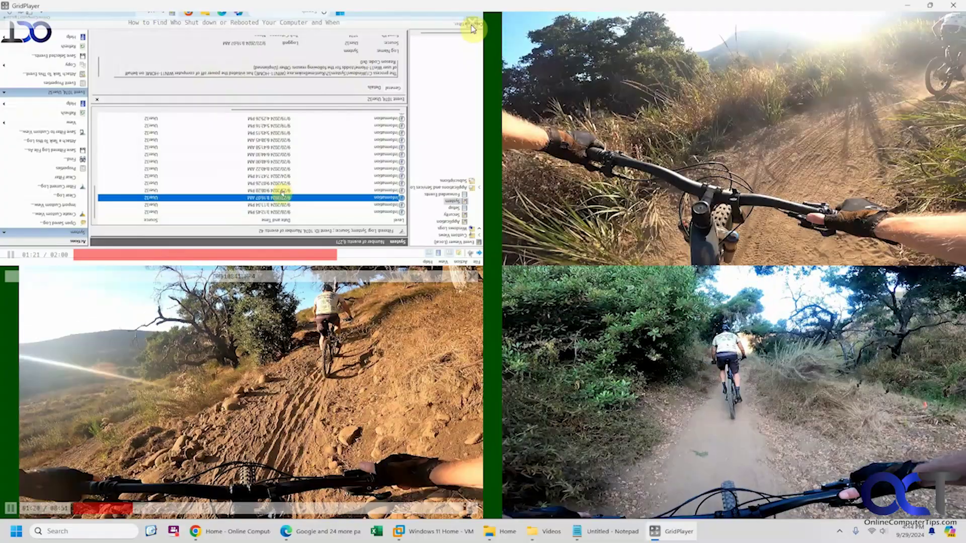
{"action": "left_click", "coordinate": [472, 24]}
{"action": "left_click", "coordinate": [472, 24]}
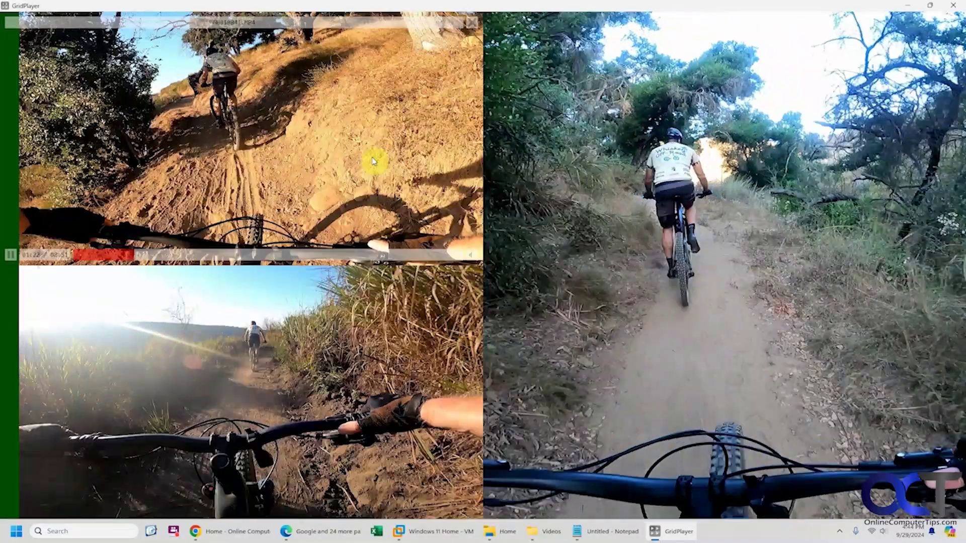
Set the grid arrangement of the remaining videos to Rows First
{"action": "right_click", "coordinate": [371, 157]}
{"action": "mouse_move", "coordinate": [495, 302]}
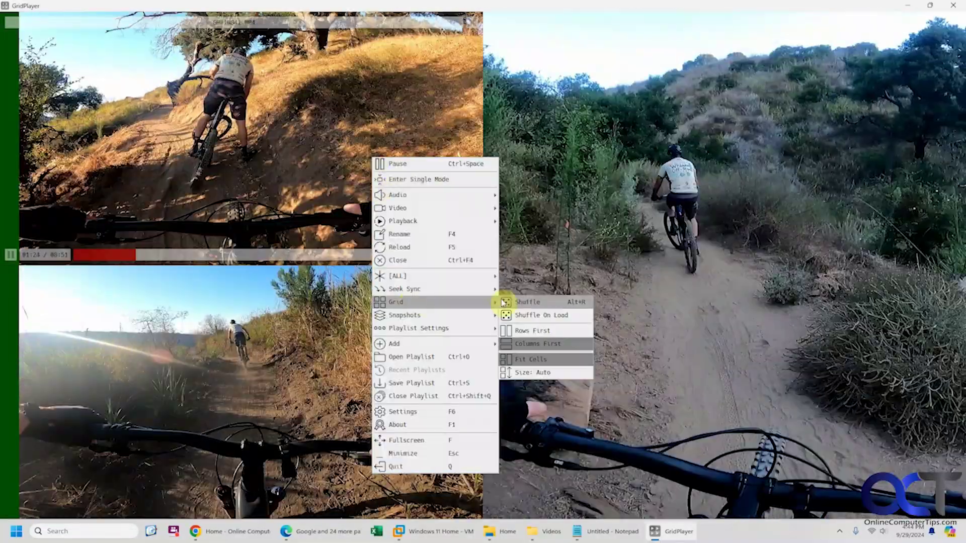
{"action": "left_click", "coordinate": [525, 330]}
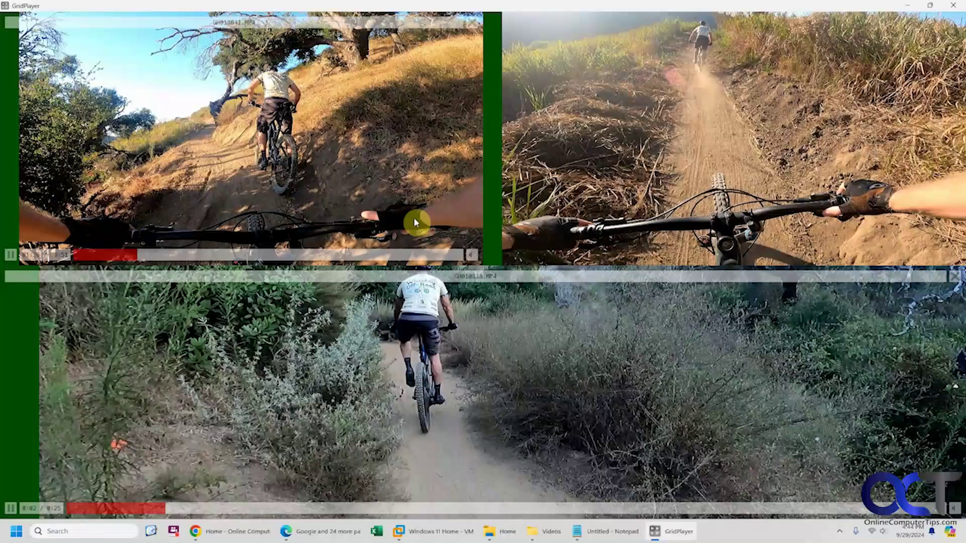
Look over the snapshot and playlist options, and open the player's settings
{"action": "right_click", "coordinate": [414, 220]}
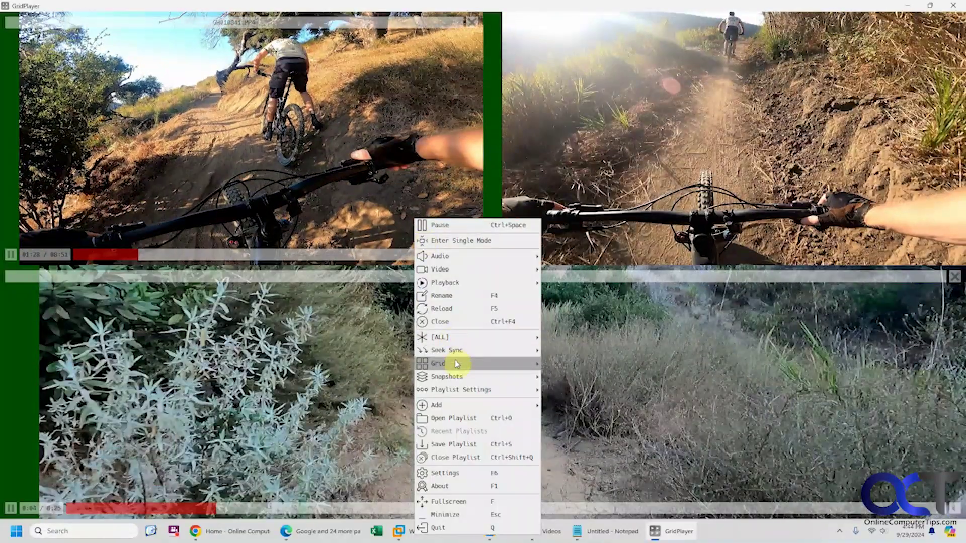
{"action": "mouse_move", "coordinate": [482, 362]}
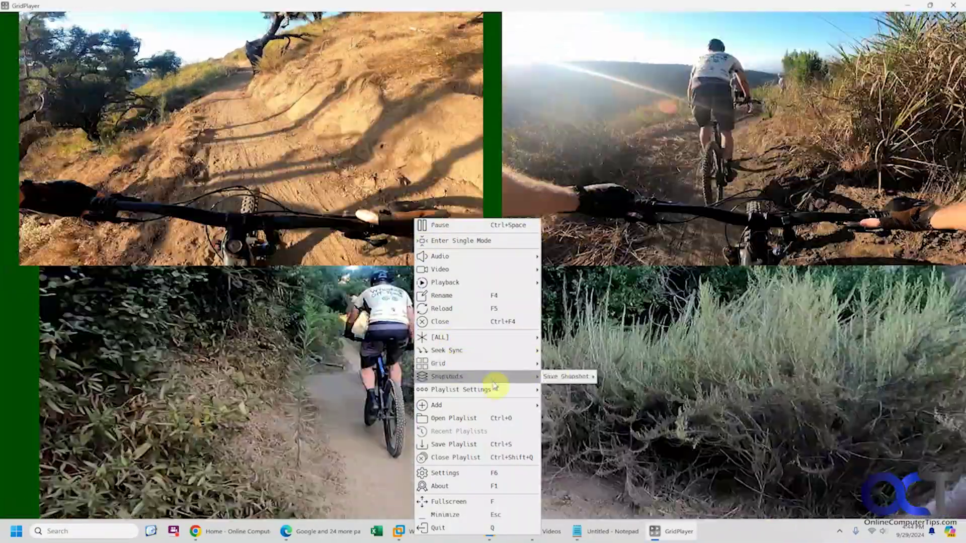
{"action": "mouse_move", "coordinate": [491, 392]}
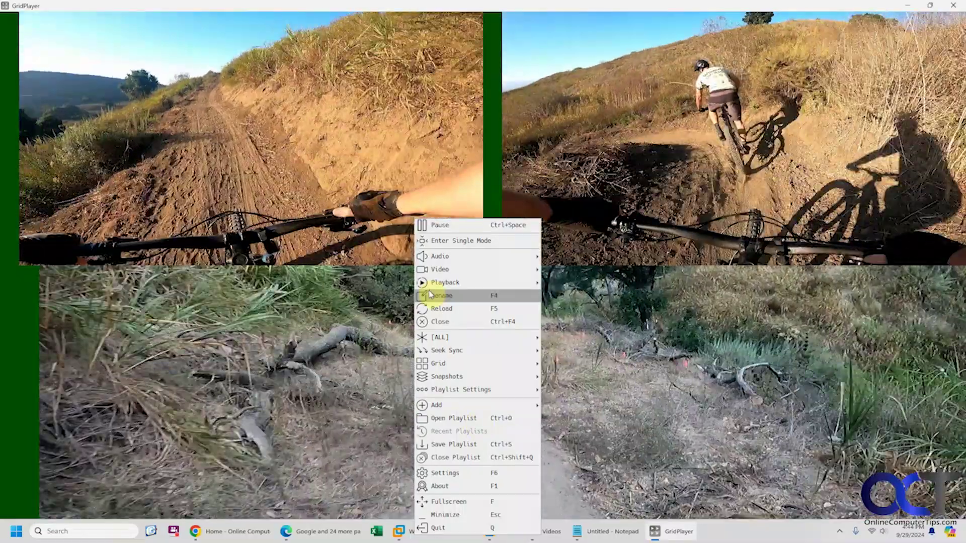
{"action": "mouse_move", "coordinate": [465, 257]}
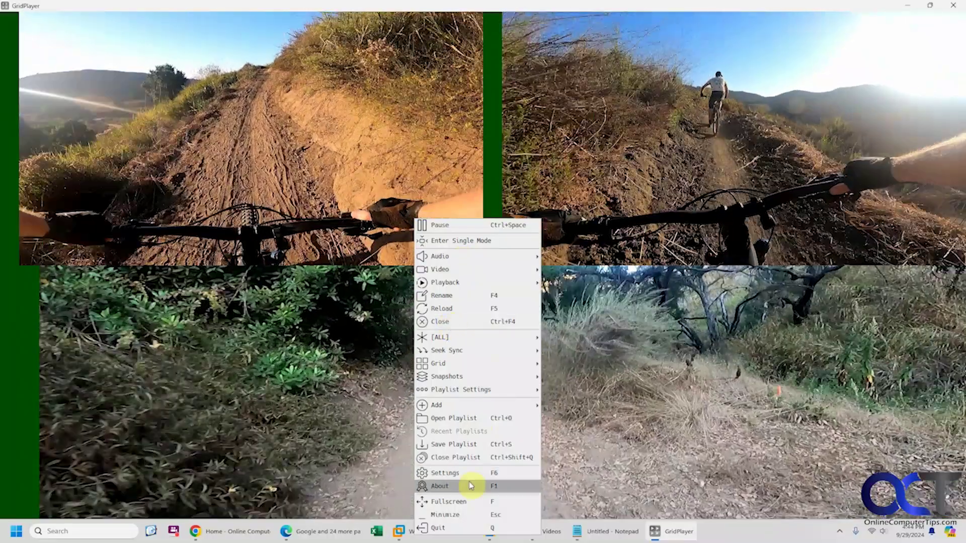
{"action": "left_click", "coordinate": [469, 475]}
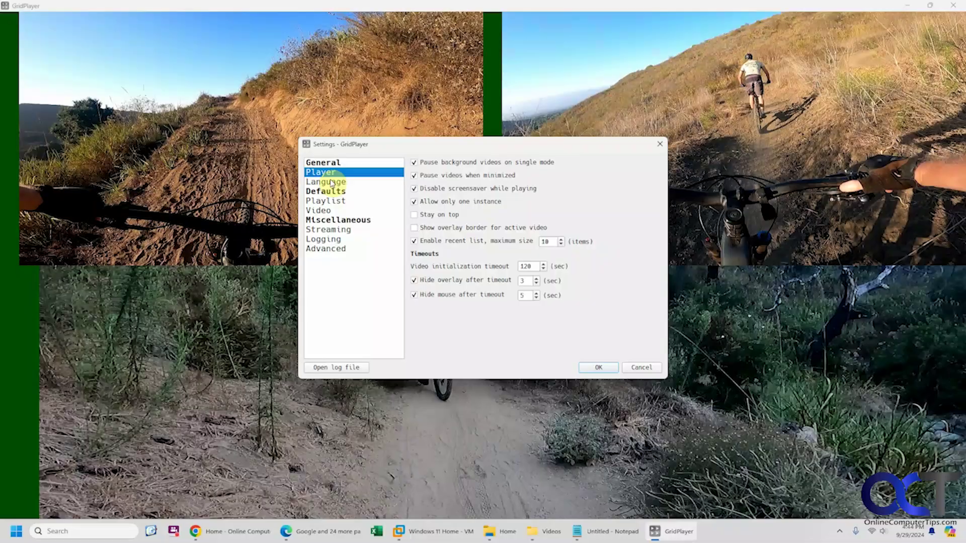
Review the language, playlist, video, streaming and advanced settings of the player, and close the settings
{"action": "left_click", "coordinate": [331, 184]}
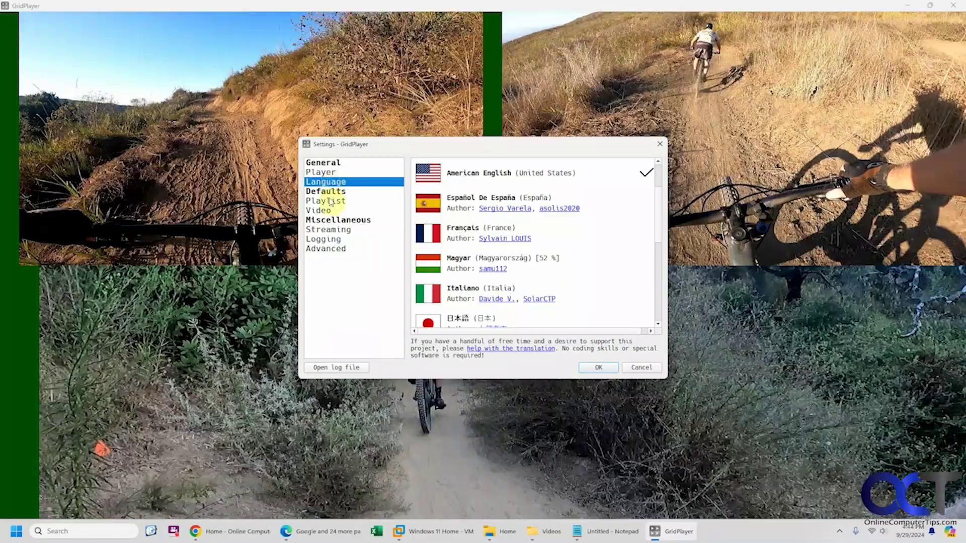
{"action": "left_click", "coordinate": [329, 201]}
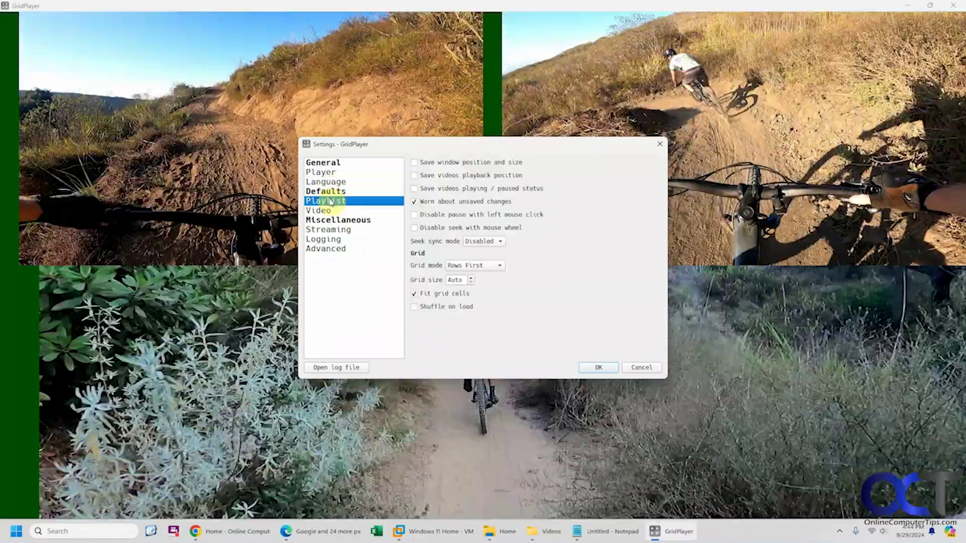
{"action": "left_click", "coordinate": [331, 212]}
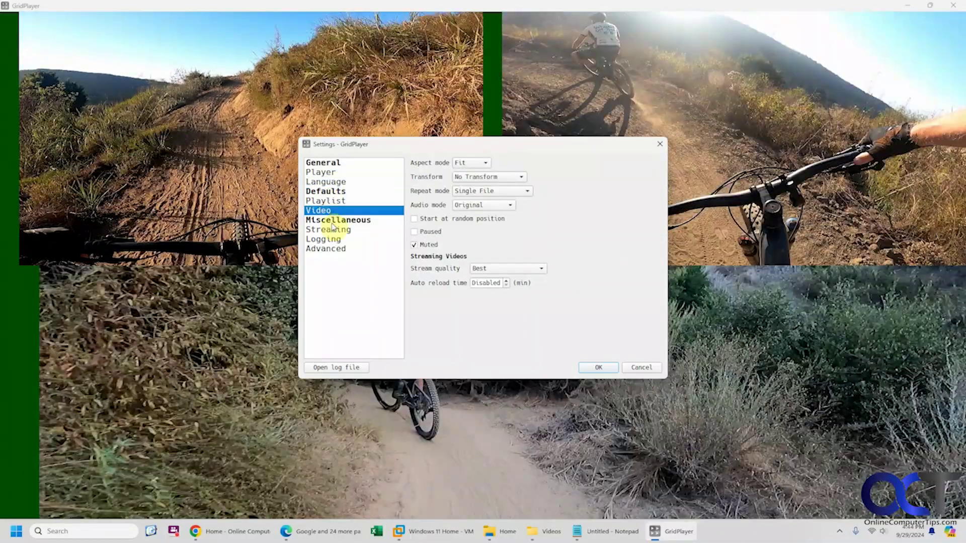
{"action": "left_click", "coordinate": [334, 230]}
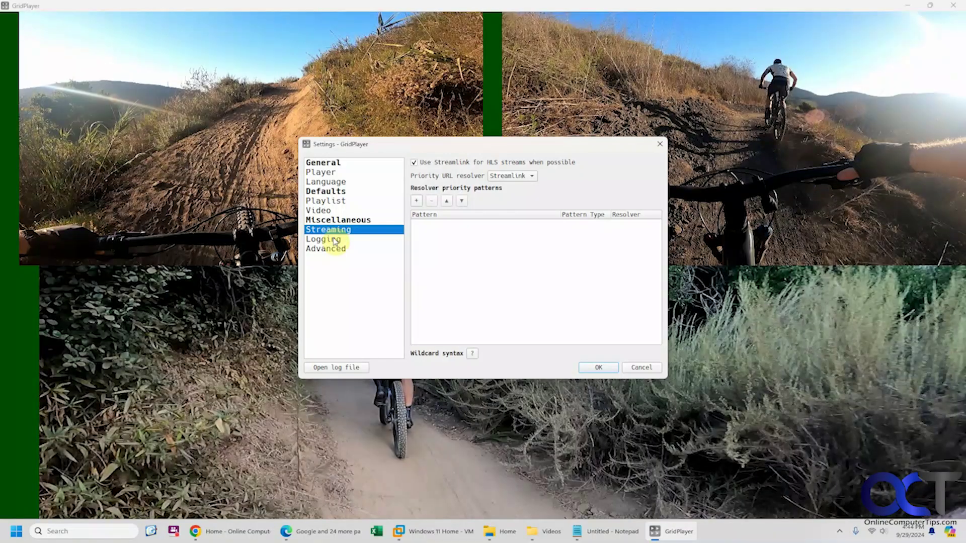
{"action": "left_click", "coordinate": [325, 249]}
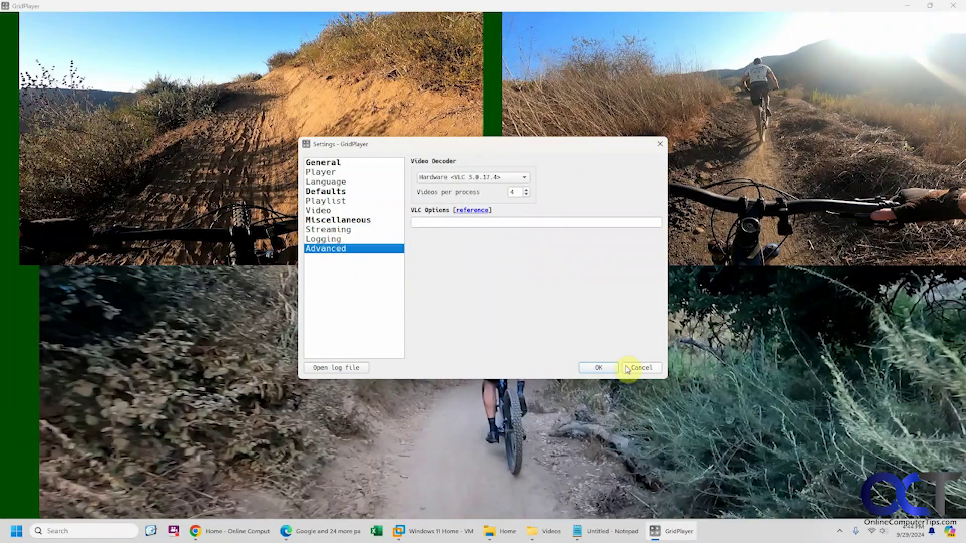
{"action": "left_click", "coordinate": [610, 371]}
Look over the options for saving the playlist and adding videos from the first clip's context menu, and dismiss it
{"action": "right_click", "coordinate": [394, 217]}
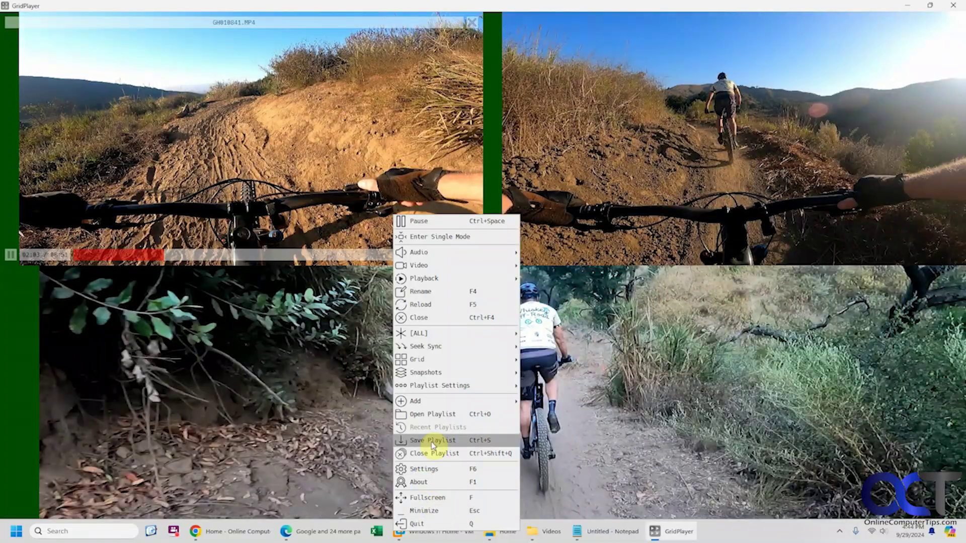
{"action": "mouse_move", "coordinate": [422, 402]}
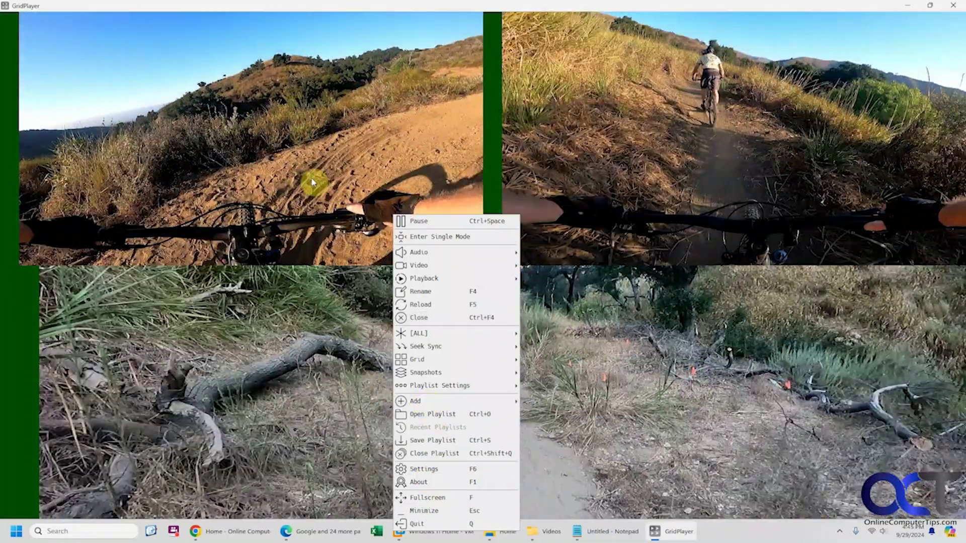
{"action": "left_click", "coordinate": [312, 182]}
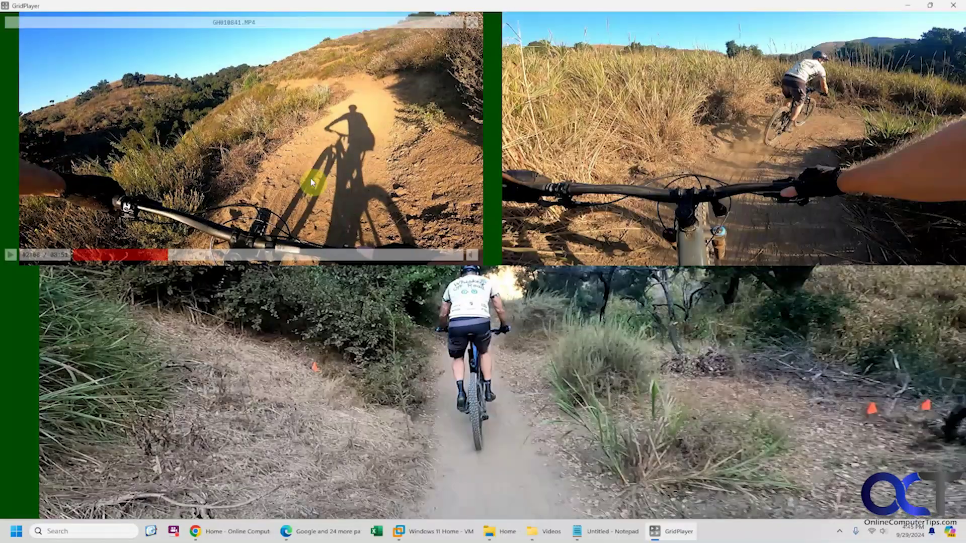